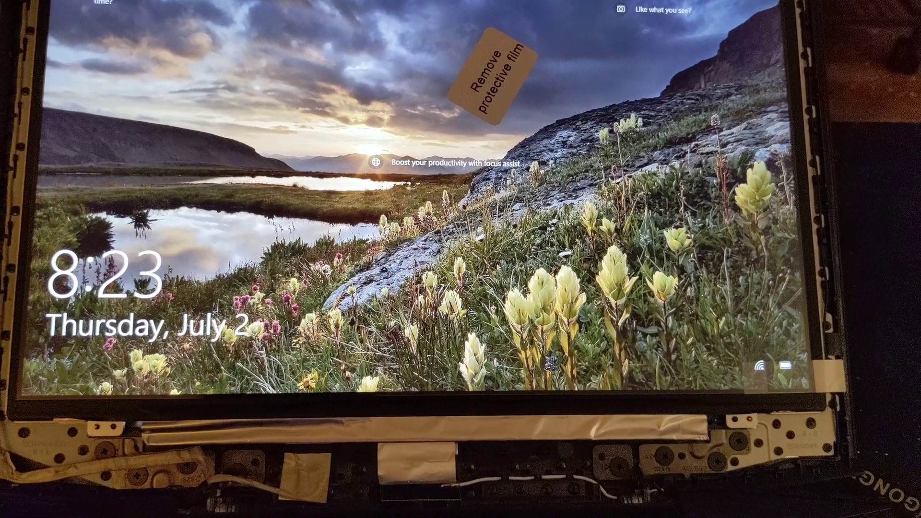
mouse_move(437, 163)
click(428, 260)
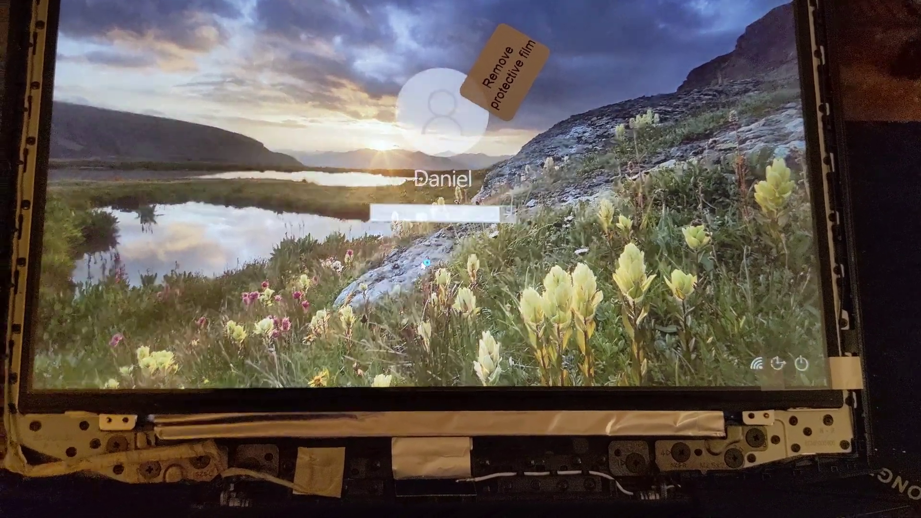